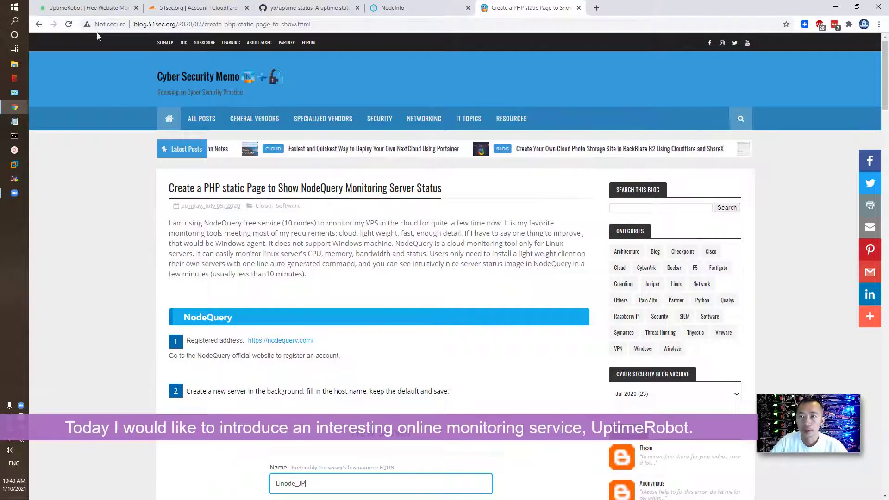
Switch to the UptimeRobot homepage tab in Chrome
{"action": "left_click", "coordinate": [96, 6]}
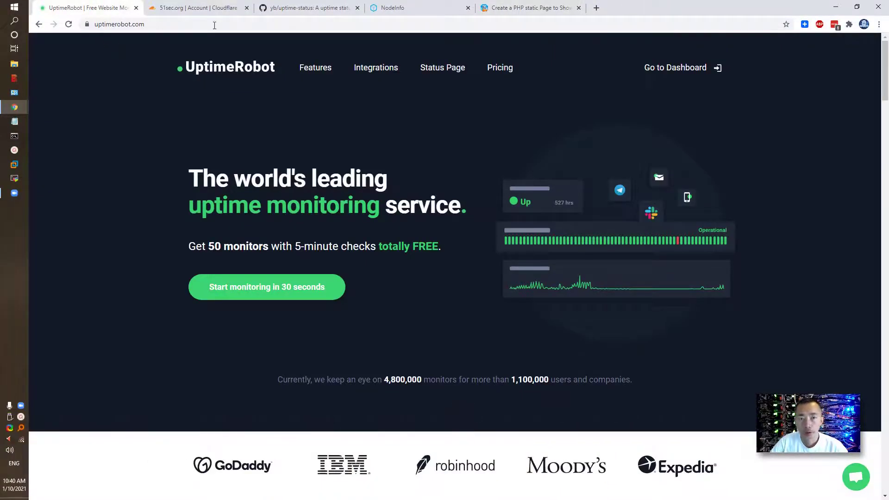
Review the NodeInfo status page's five hosts at 51sec.org/monitor, then start a new blank tab
{"action": "left_click", "coordinate": [426, 7]}
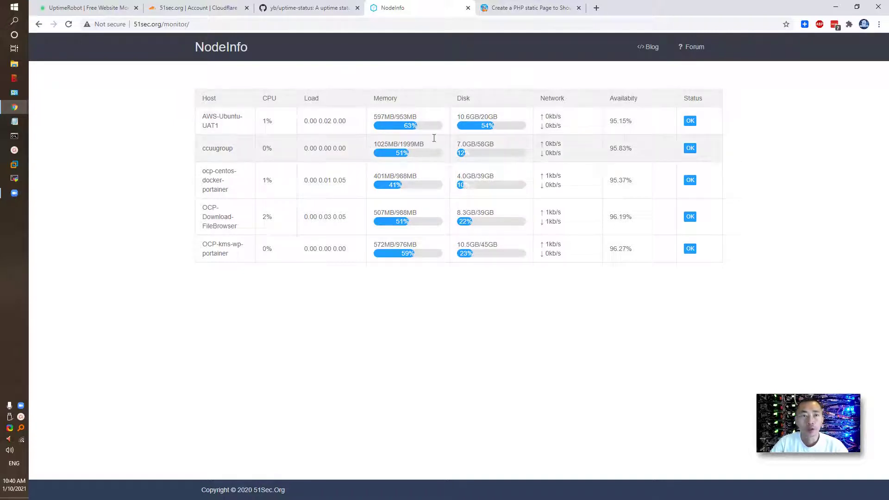
{"action": "left_click", "coordinate": [596, 8]}
Search for 'nodequery', open the NodeQuery Linux Server Monitoring site, then return to UptimeRobot
{"action": "type", "text": "no"}
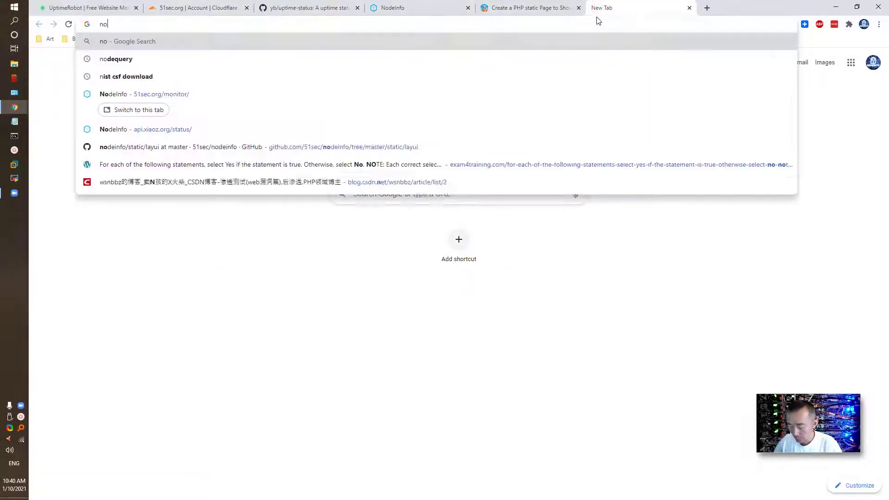
{"action": "type", "text": "dequery"}
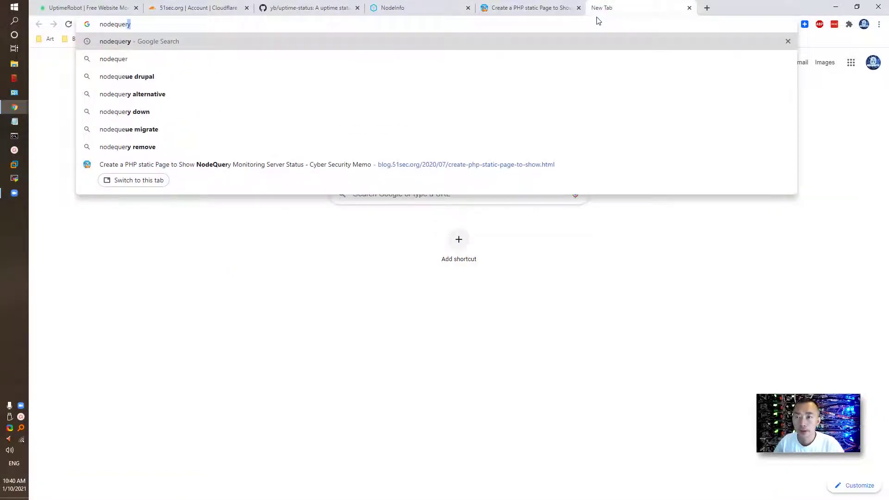
{"action": "key", "text": "Return"}
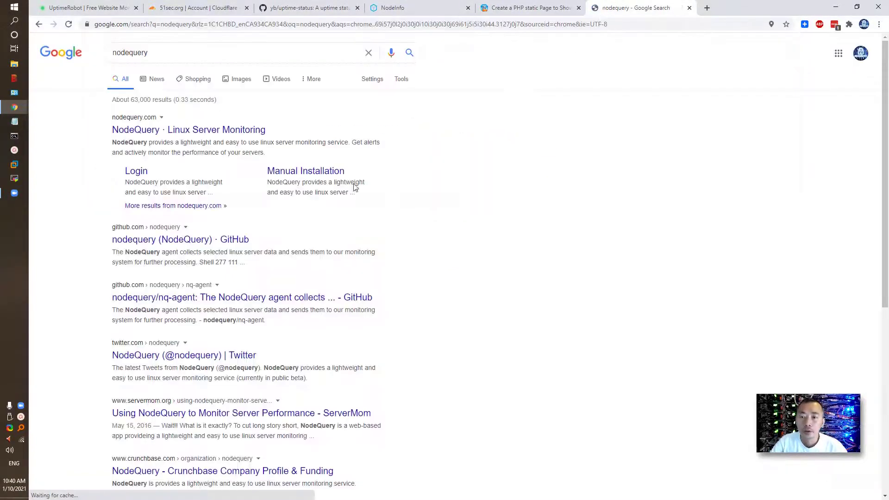
{"action": "left_click", "coordinate": [254, 131]}
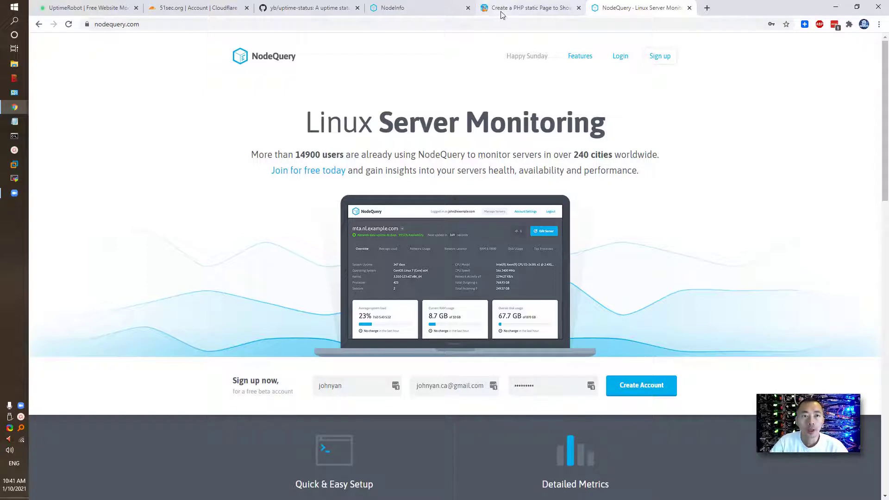
{"action": "left_click", "coordinate": [92, 7]}
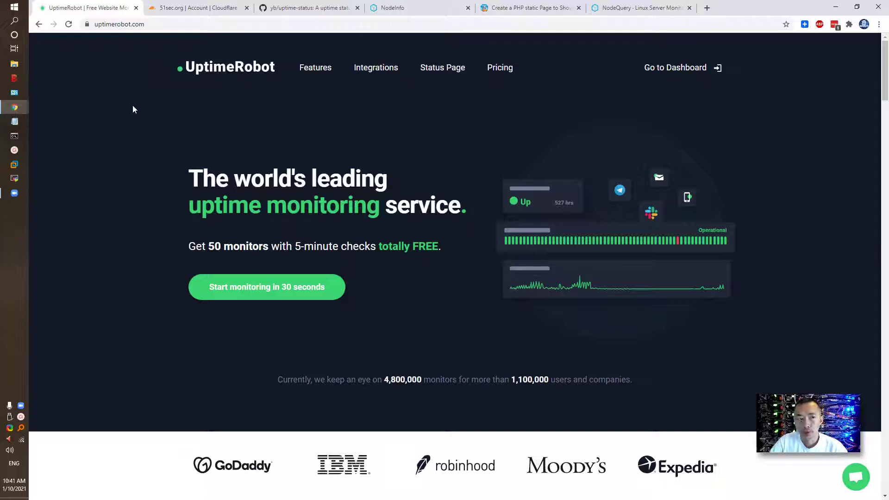
Highlight the '50 monitors with 5-minute checks' and 'totally FREE' text, glancing at the yb/uptime-status repo
{"action": "left_click_drag", "start_coordinate": [207, 246], "coordinate": [375, 253]}
{"action": "left_click_drag", "start_coordinate": [447, 249], "coordinate": [376, 246]}
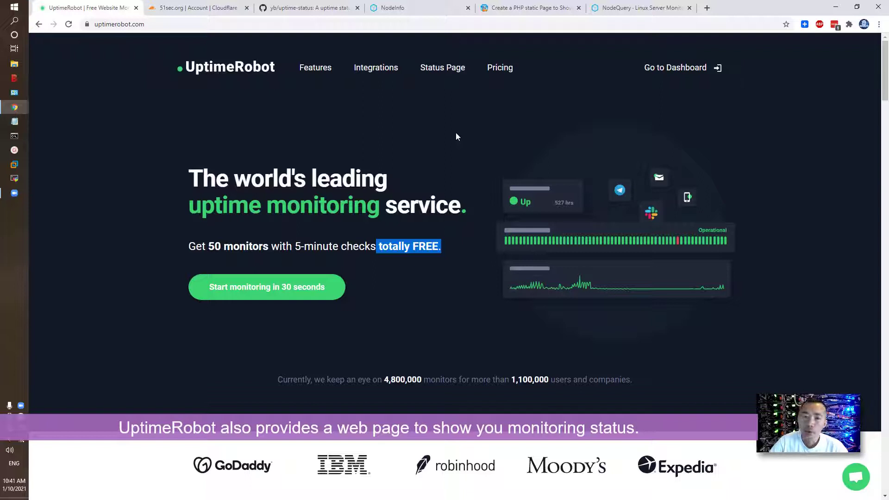
{"action": "left_click", "coordinate": [272, 5]}
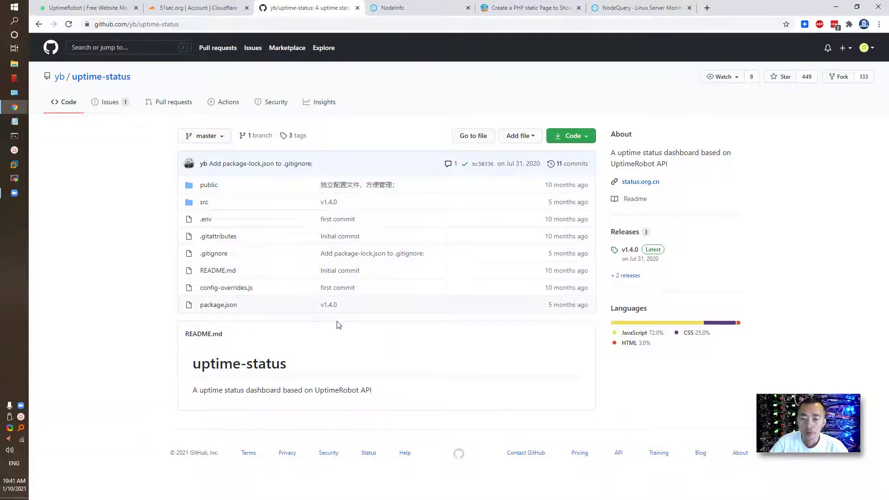
{"action": "left_click", "coordinate": [116, 9]}
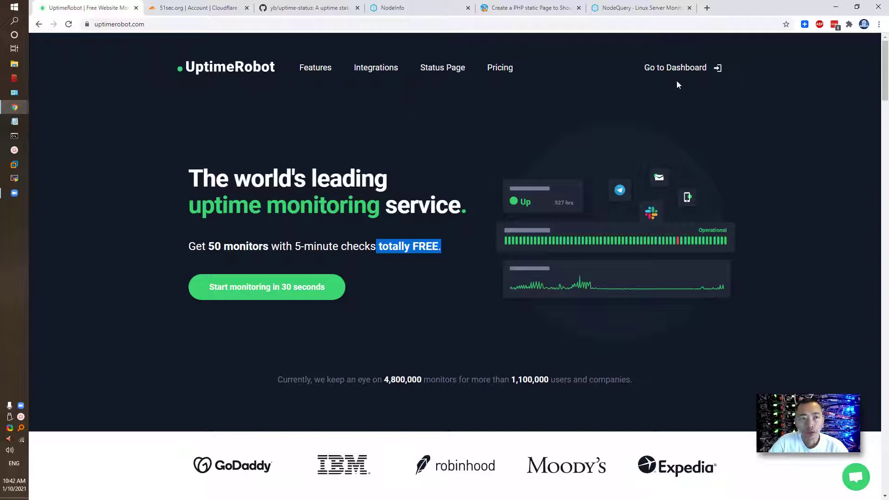
Go to the UptimeRobot account dashboard showing three monitors up
{"action": "left_click", "coordinate": [667, 70]}
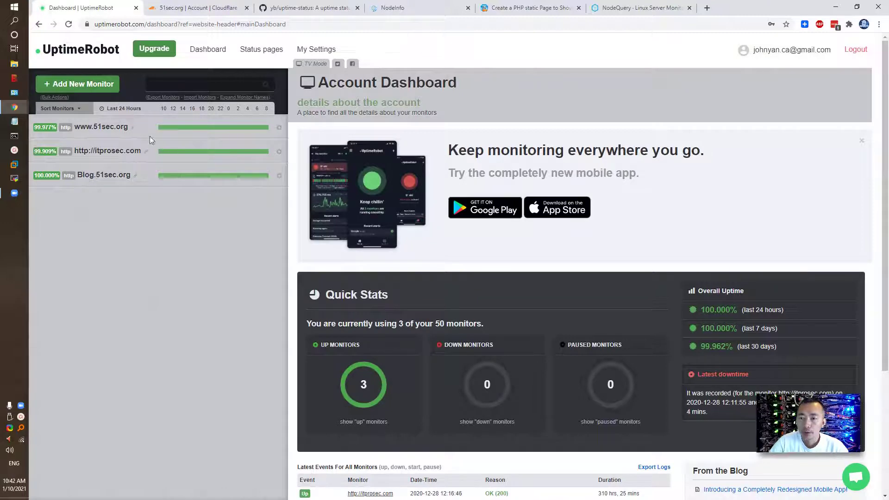
{"action": "left_click", "coordinate": [97, 83]}
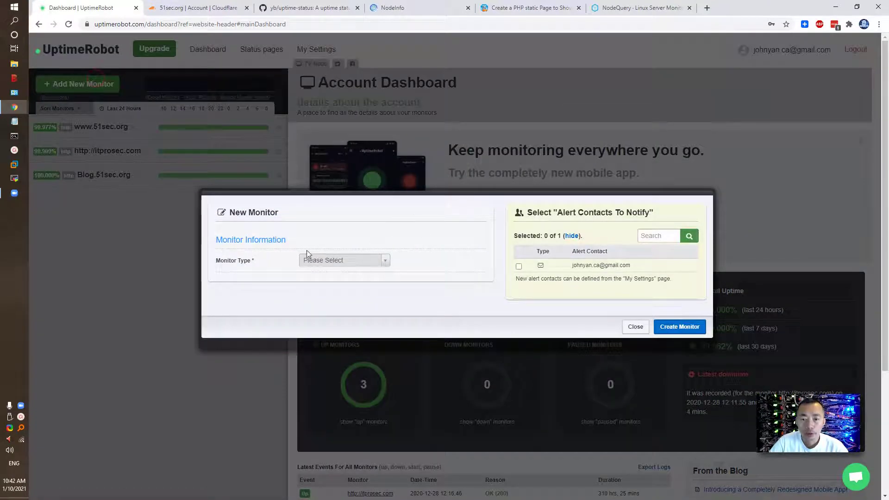
{"action": "left_click", "coordinate": [340, 260]}
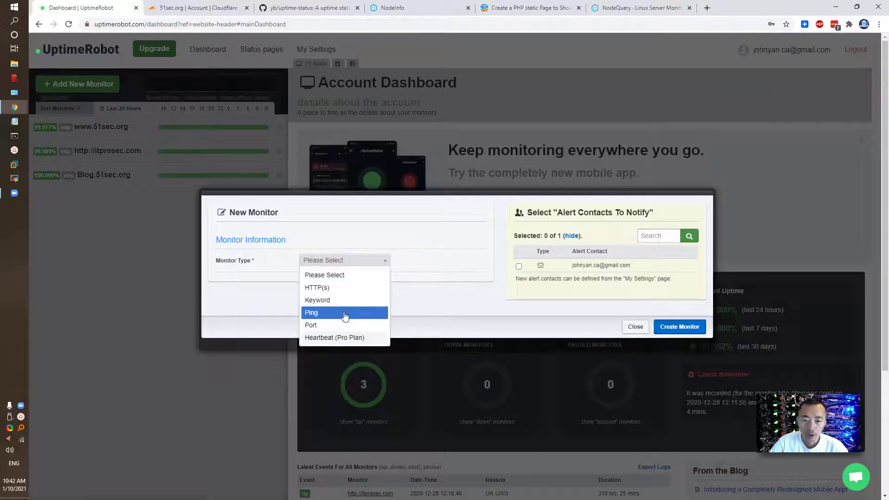
{"action": "left_click", "coordinate": [336, 289]}
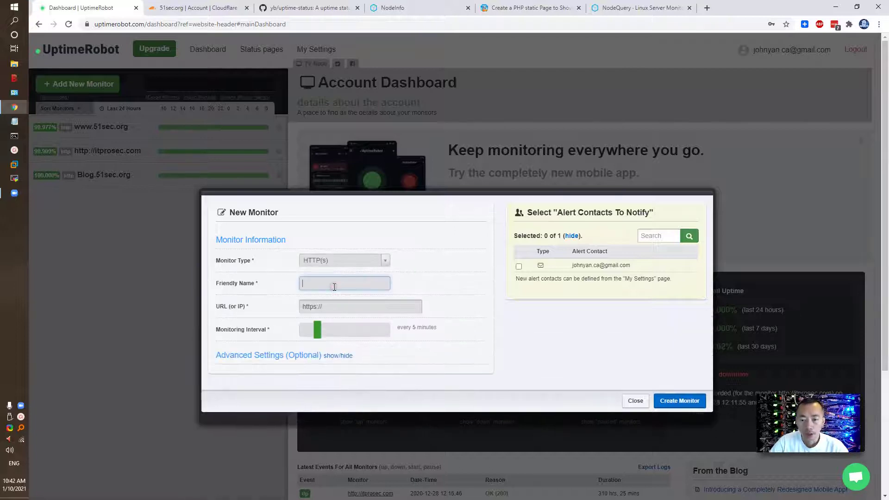
{"action": "type", "text": "nextcloud."}
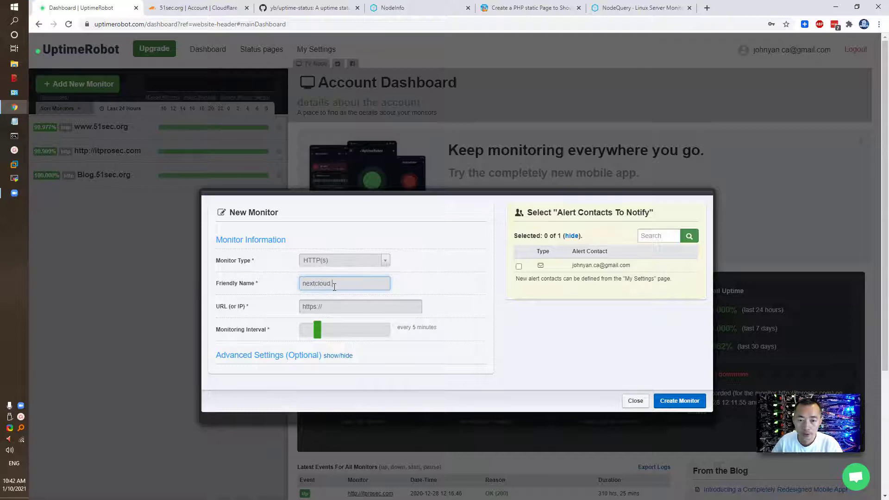
{"action": "type", "text": "51sec.org"}
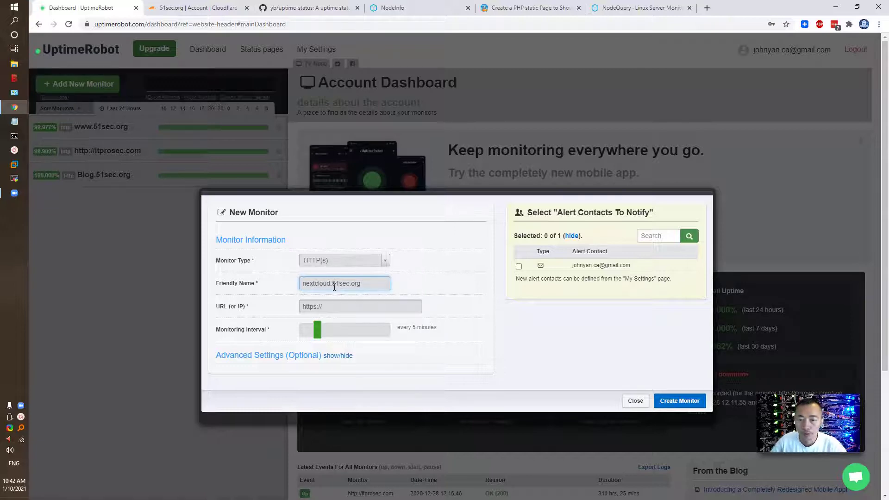
{"action": "left_click", "coordinate": [345, 306]}
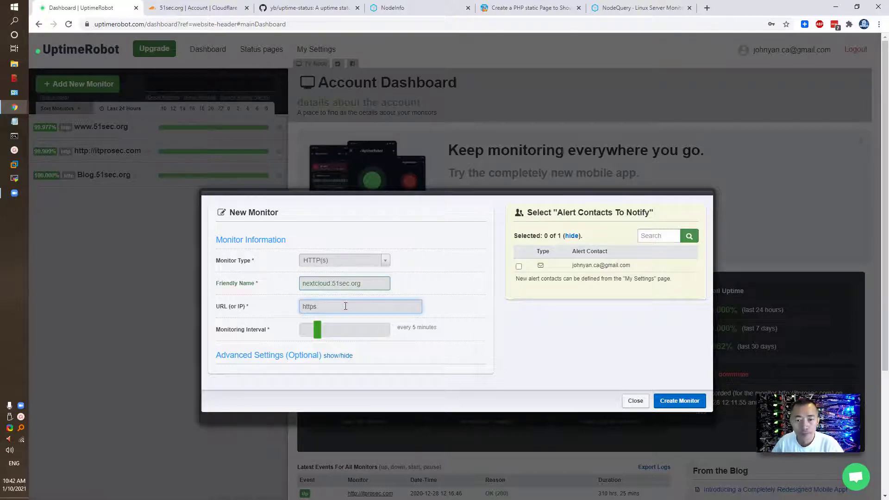
{"action": "type", "text": "//"}
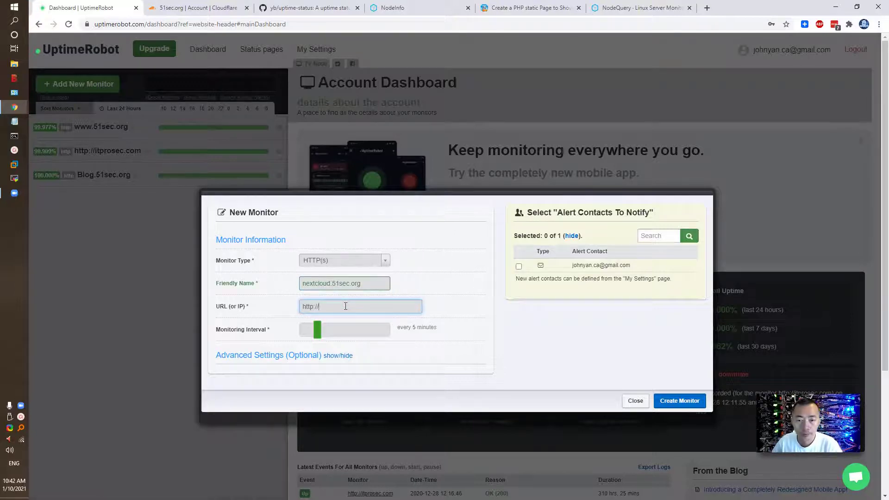
{"action": "type", "text": "netw"}
{"action": "key", "text": "BackSpace"}
{"action": "key", "text": "BackSpace"}
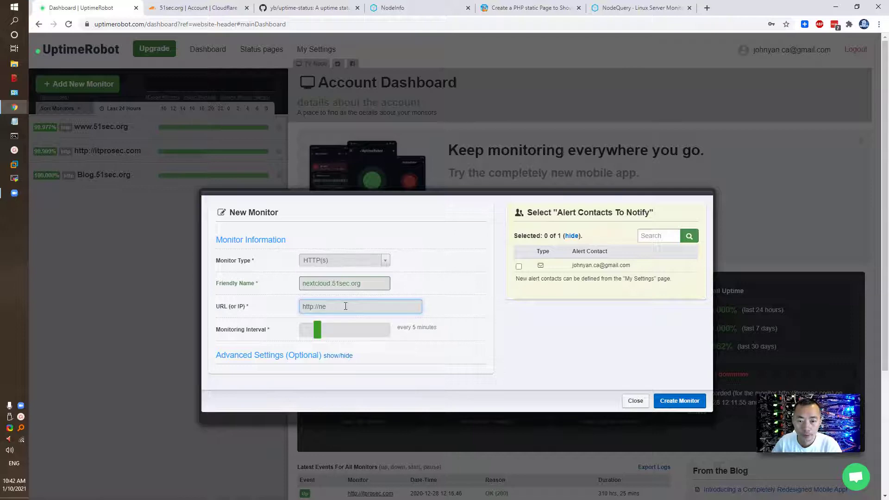
{"action": "type", "text": "xtclou"}
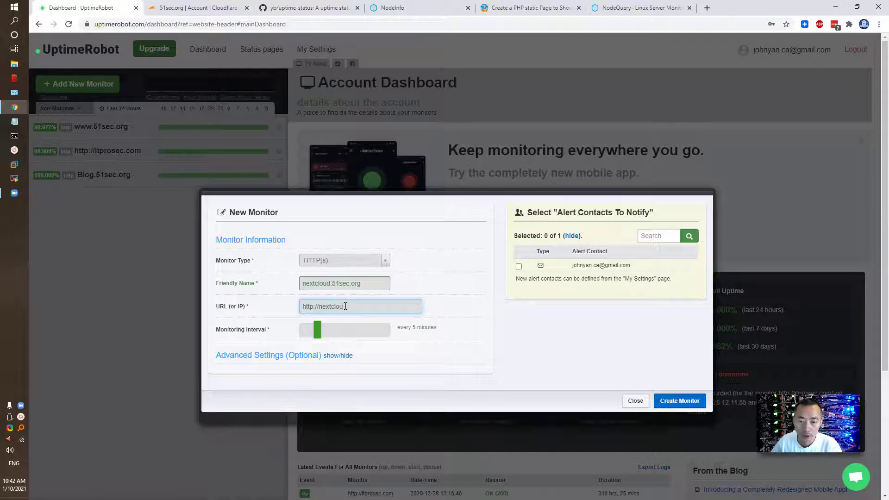
{"action": "type", "text": "d.51sec.org"}
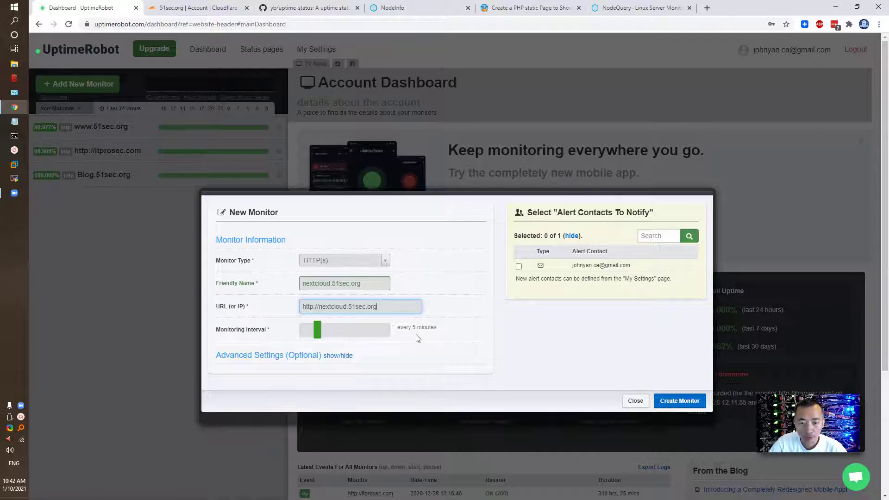
{"action": "left_click", "coordinate": [340, 355]}
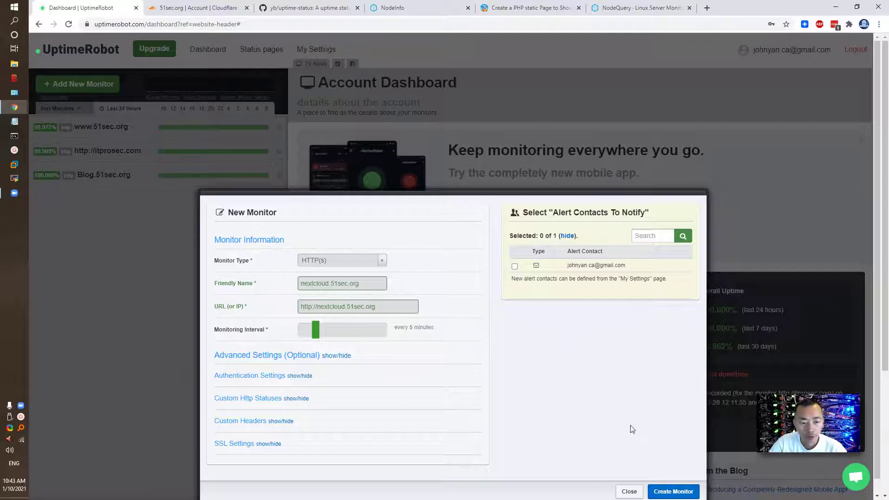
{"action": "left_click", "coordinate": [514, 267]}
{"action": "left_click", "coordinate": [661, 494]}
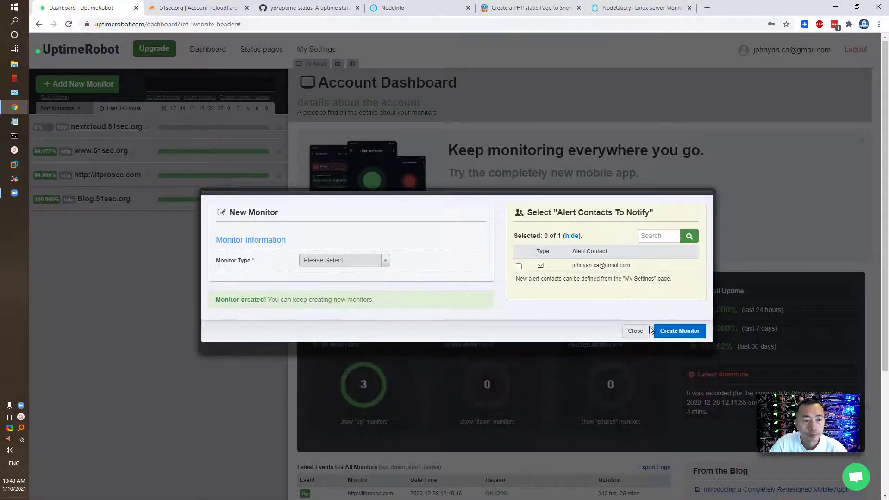
Close the New Monitor dialog, review the four monitors, and go to the empty Status pages section
{"action": "left_click", "coordinate": [634, 331]}
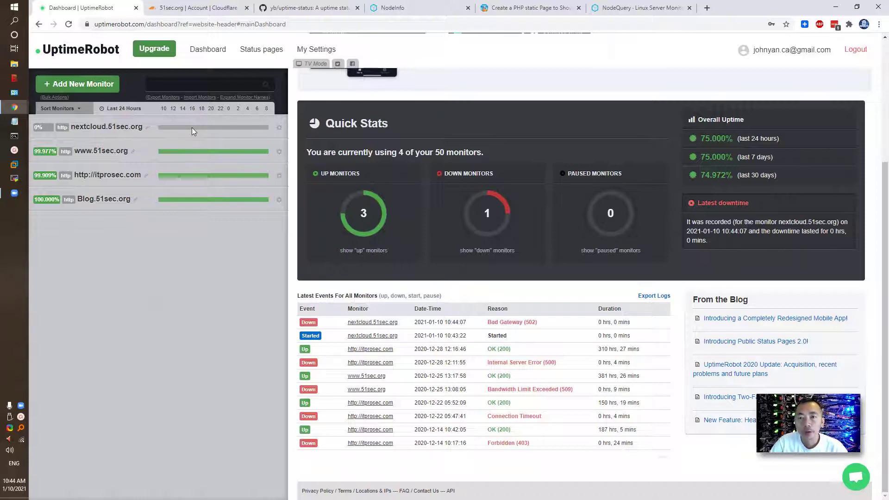
{"action": "left_click", "coordinate": [261, 50]}
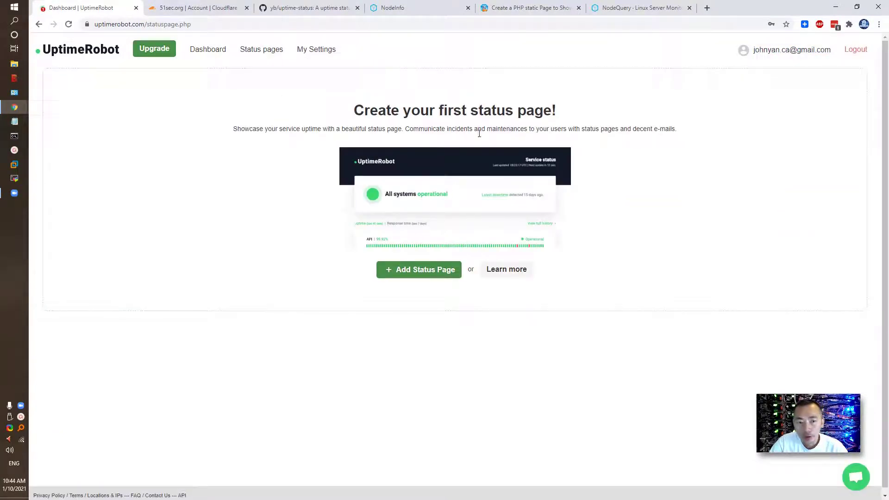
Start status page '51sec monitor' on domain monitor.51sec.org and copy the CNAME target stats.uptimerobot.com
{"action": "left_click", "coordinate": [427, 271]}
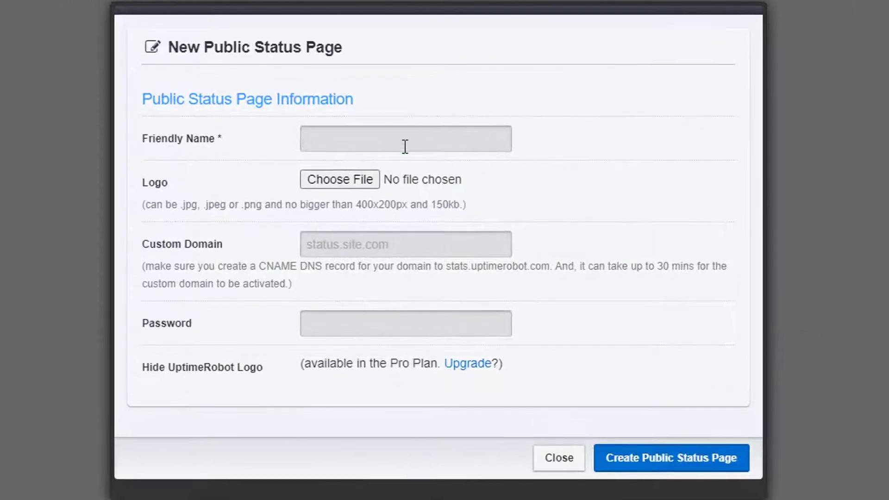
{"action": "left_click", "coordinate": [438, 209]}
{"action": "type", "text": "51sec monitor"}
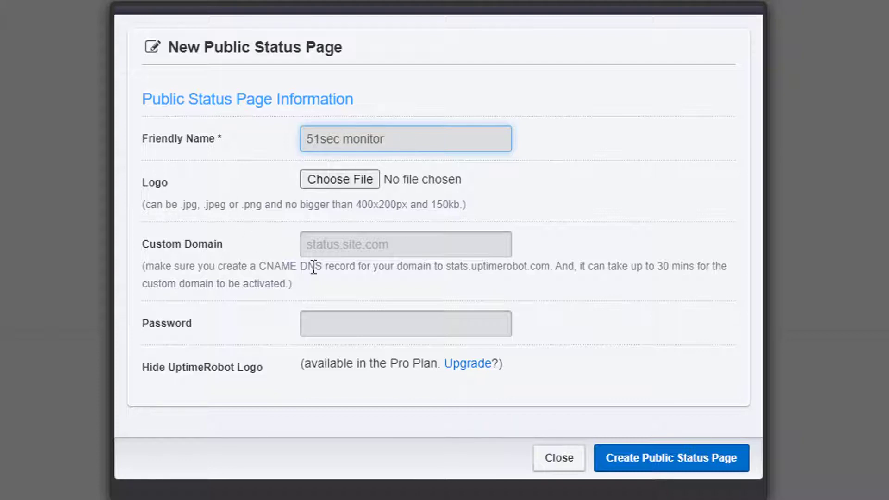
{"action": "left_click", "coordinate": [379, 246]}
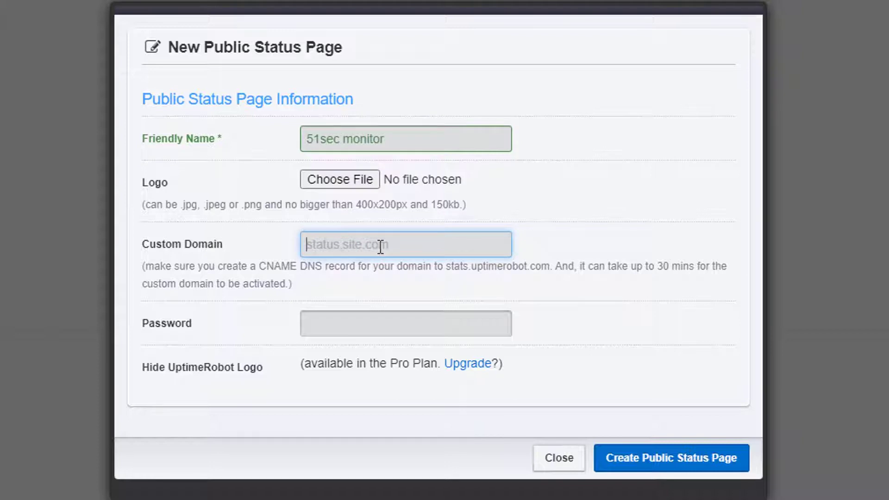
{"action": "type", "text": "monitor.51sec.org"}
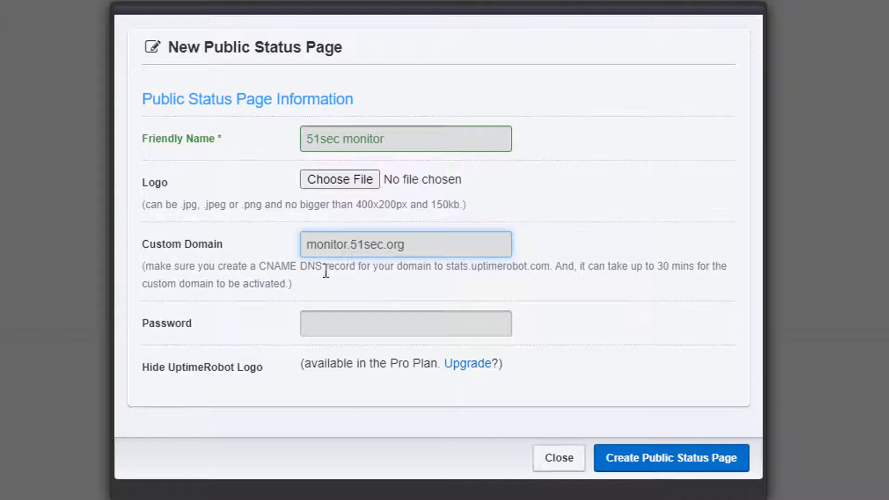
{"action": "left_click_drag", "start_coordinate": [446, 267], "coordinate": [550, 269]}
{"action": "right_click", "coordinate": [538, 270]}
{"action": "left_click", "coordinate": [560, 280]}
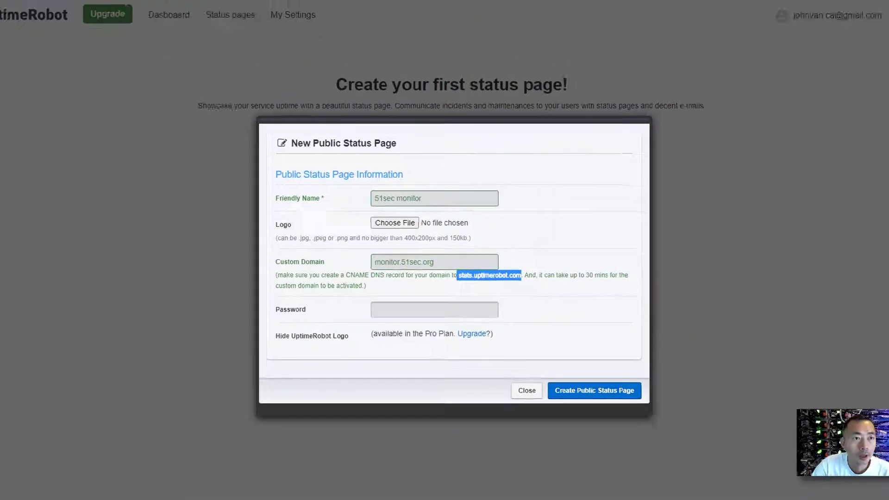
Test monitor.51sec.org in a new tab, find it unreachable, and return to Cloudflare's 51sec.org dashboard
{"action": "left_click", "coordinate": [688, 8]}
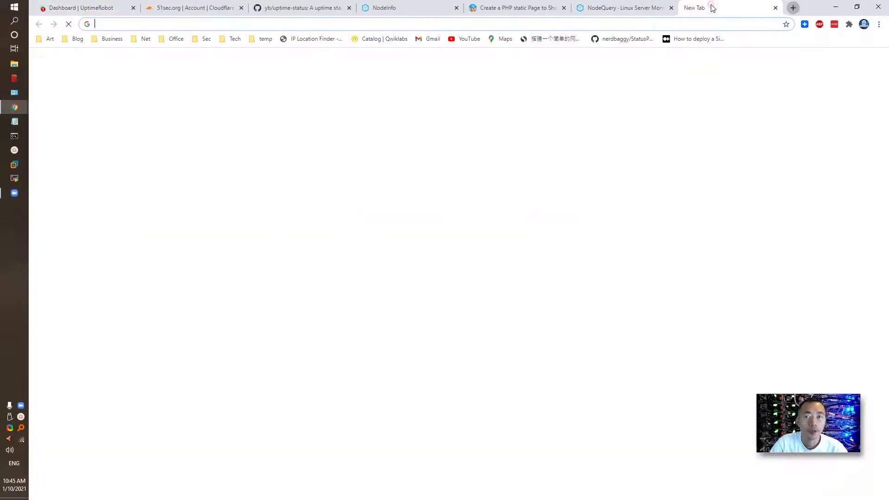
{"action": "type", "text": "monitor.51sec.org"}
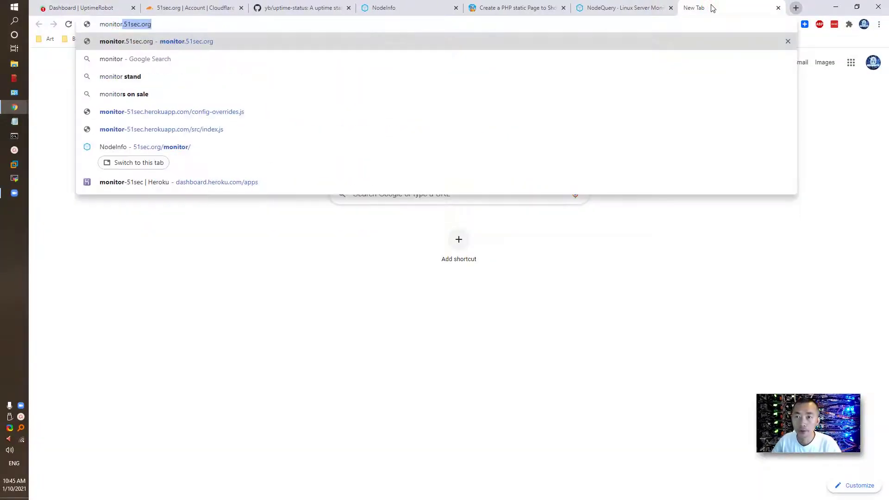
{"action": "key", "text": "Return"}
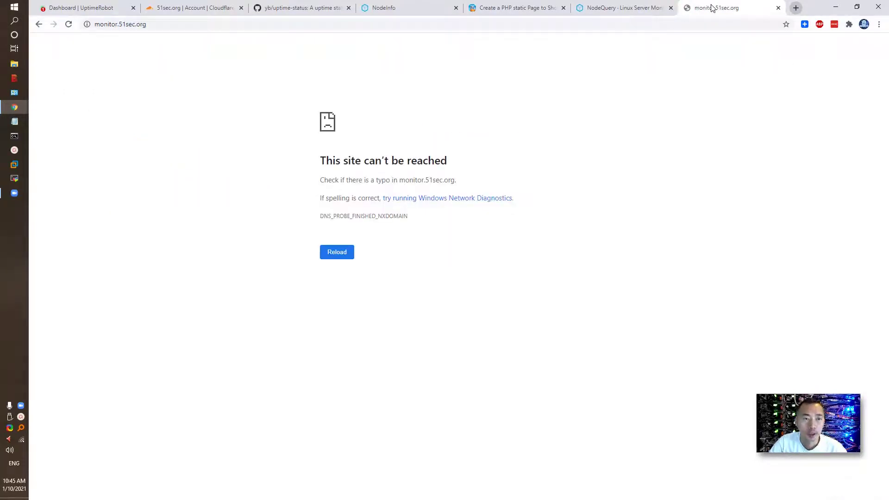
{"action": "left_click", "coordinate": [193, 7]}
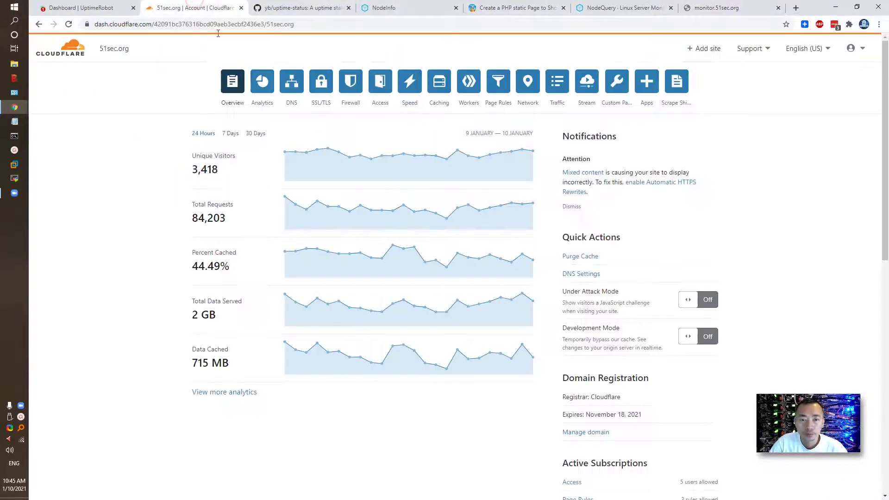
In Cloudflare DNS for 51sec.org, fill a CNAME record 'monitor' targeting stats.uptimerobot.com
{"action": "left_click", "coordinate": [293, 101]}
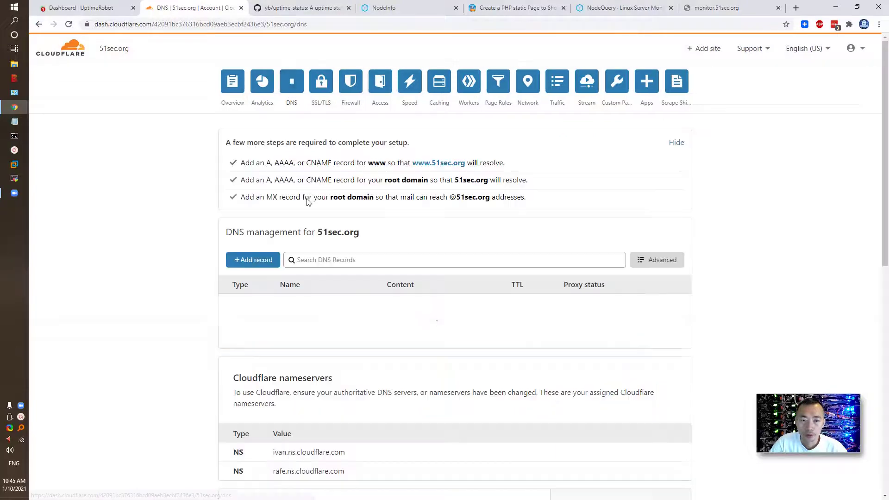
{"action": "scroll", "coordinate": [280, 193], "scroll_direction": "down", "scroll_amount": 2}
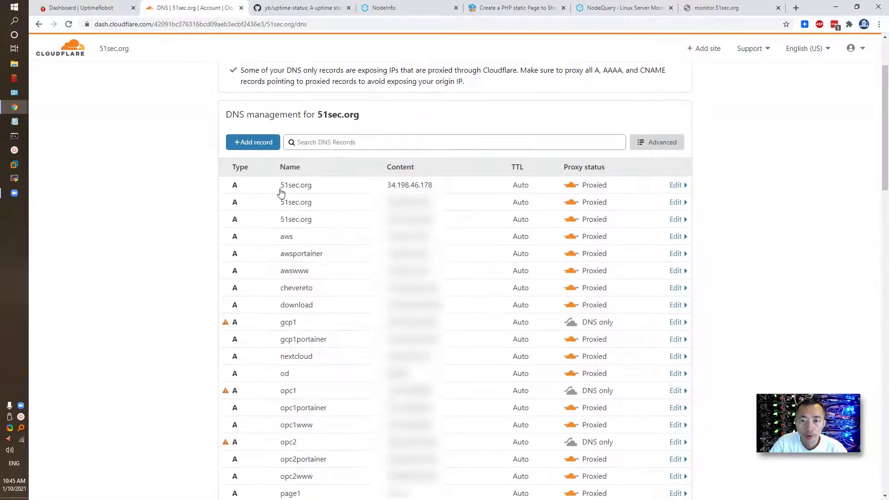
{"action": "left_click", "coordinate": [263, 144]}
{"action": "left_click", "coordinate": [270, 199]}
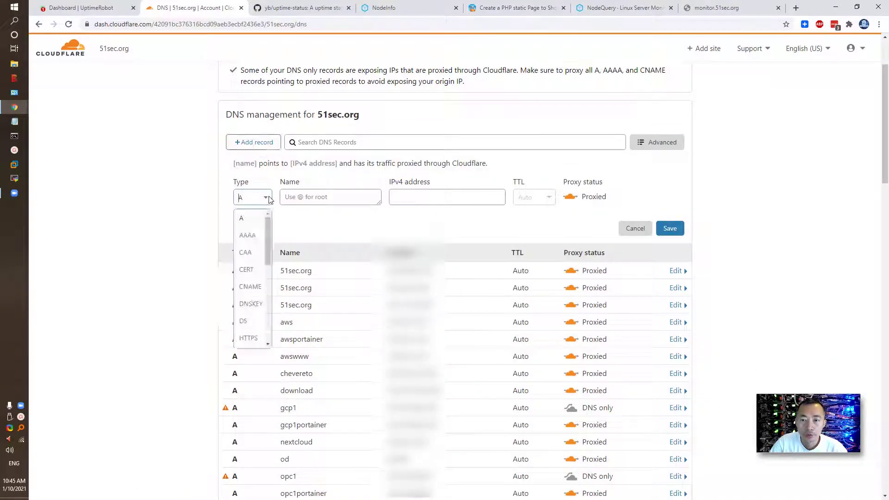
{"action": "left_click", "coordinate": [251, 287]}
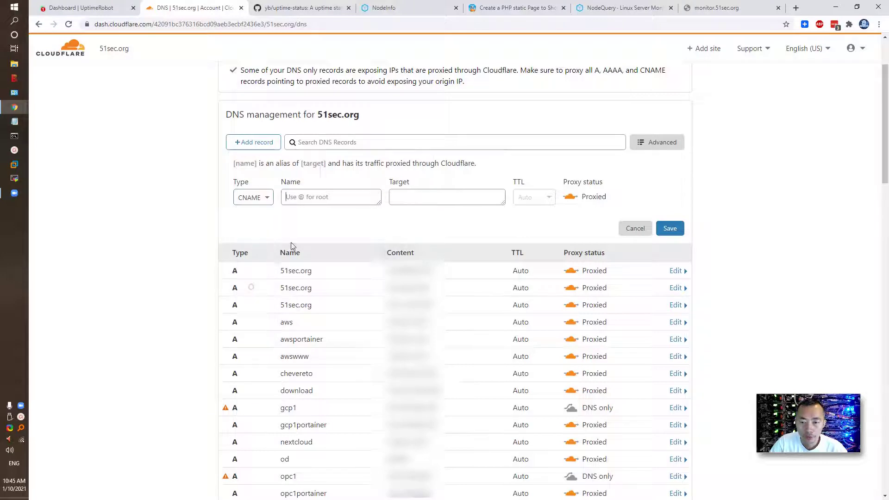
{"action": "left_click", "coordinate": [316, 196]}
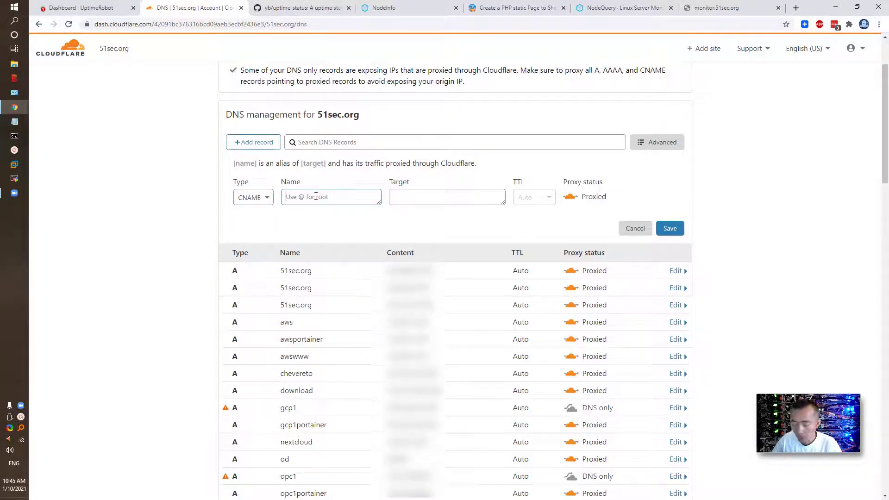
{"action": "type", "text": "monitor"}
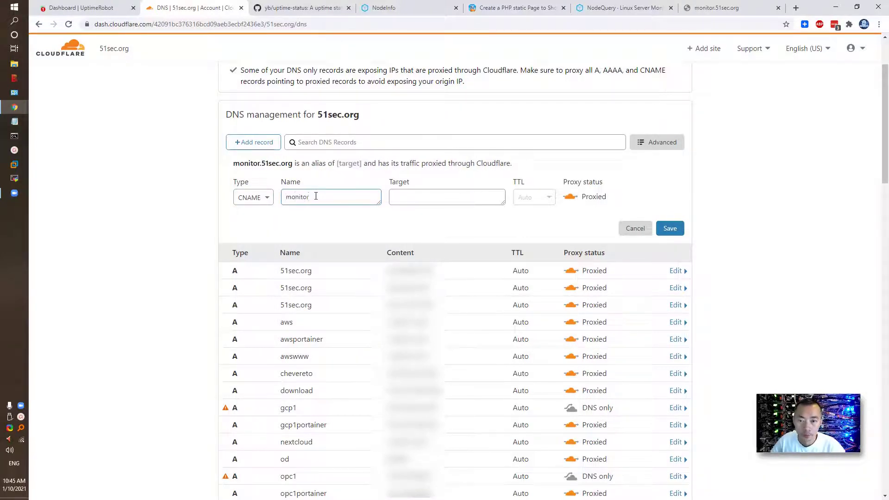
{"action": "left_click", "coordinate": [416, 196]}
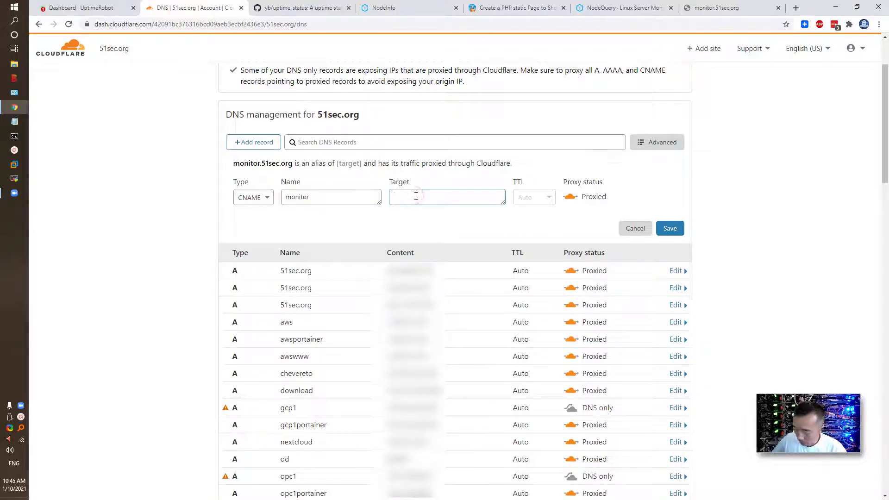
{"action": "key", "text": "ctrl+v"}
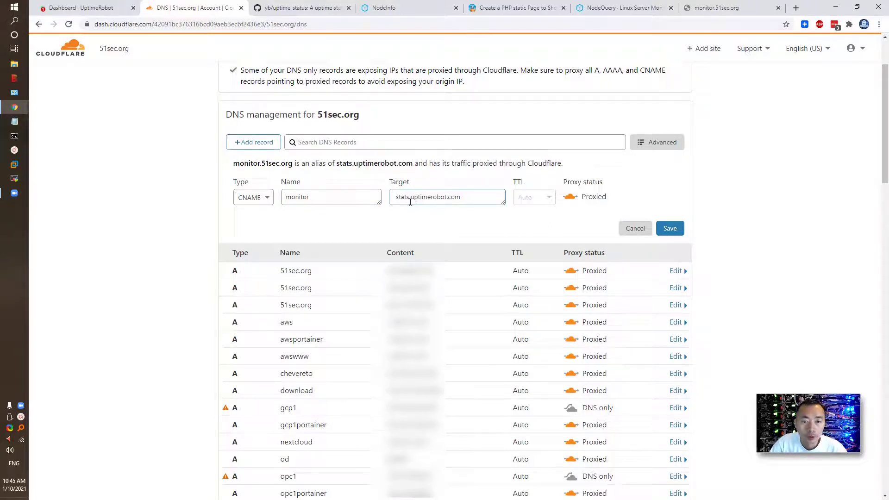
{"action": "left_click", "coordinate": [407, 197]}
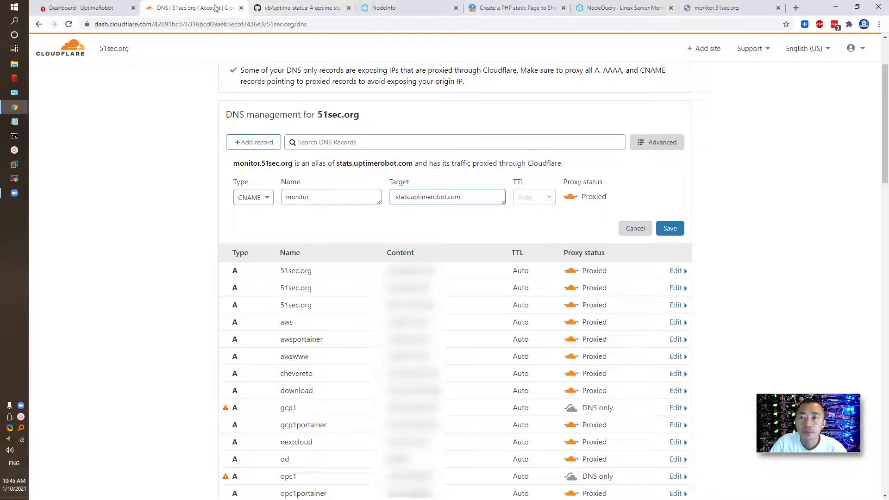
{"action": "left_click", "coordinate": [86, 3]}
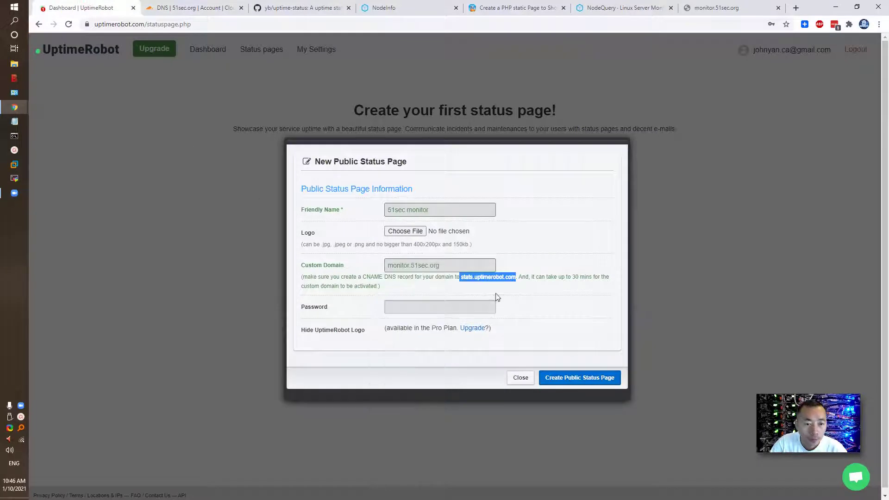
Close the New Public Status Page dialog, then save Cloudflare's monitor → stats.uptimerobot.com CNAME record
{"action": "left_click", "coordinate": [484, 297]}
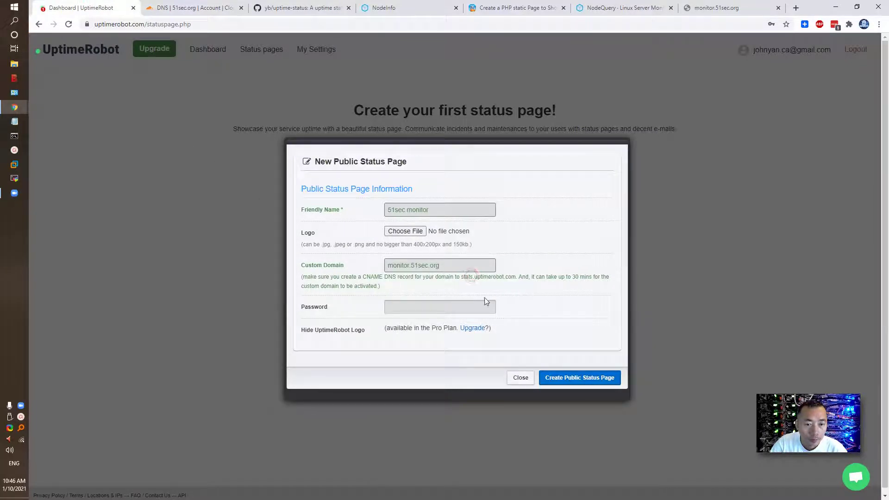
{"action": "left_click", "coordinate": [520, 378]}
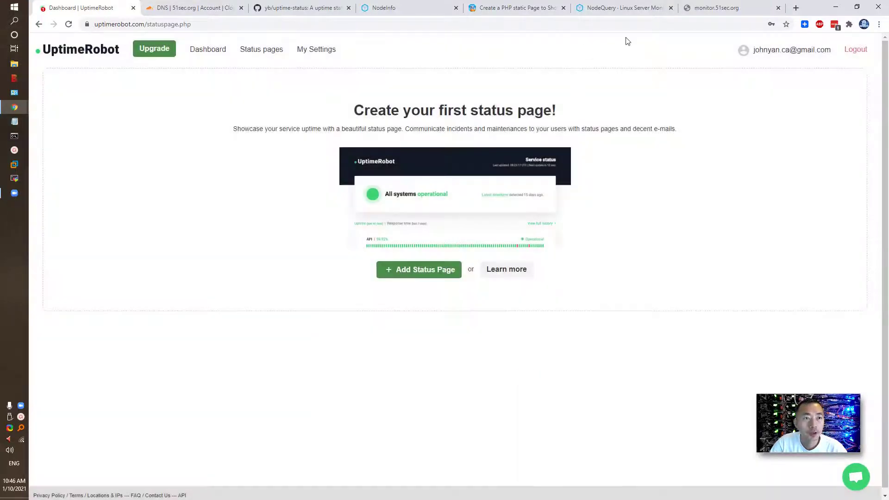
{"action": "left_click", "coordinate": [710, 5]}
{"action": "left_click", "coordinate": [623, 7]}
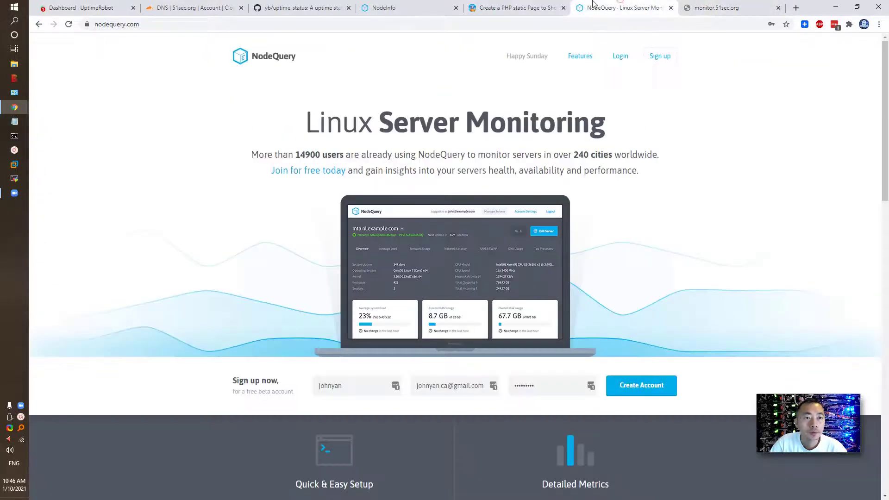
{"action": "left_click", "coordinate": [209, 8]}
{"action": "left_click", "coordinate": [670, 229]}
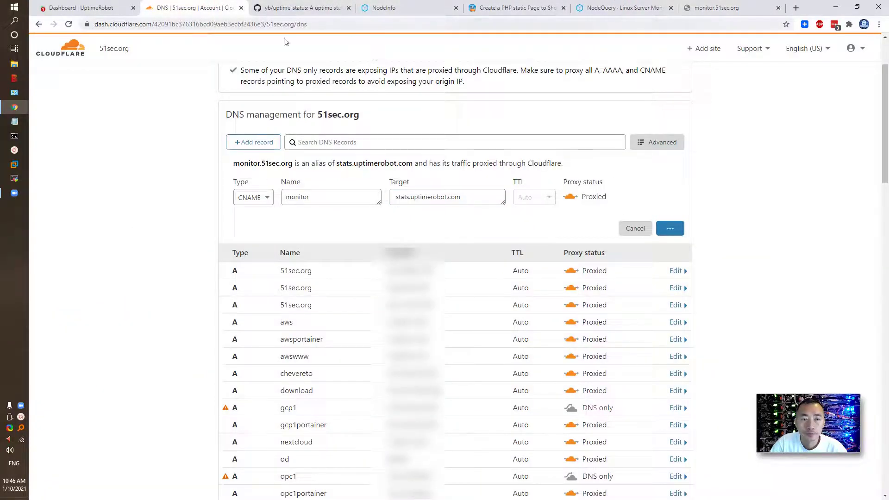
{"action": "left_click", "coordinate": [81, 7]}
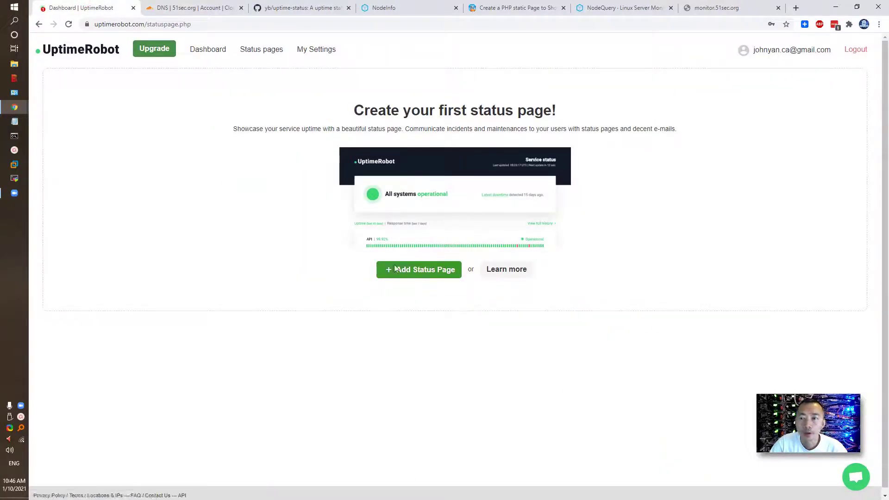
Create the public status page '51sec monitor' for monitor.51sec.org and save it with all four monitors
{"action": "left_click", "coordinate": [415, 272]}
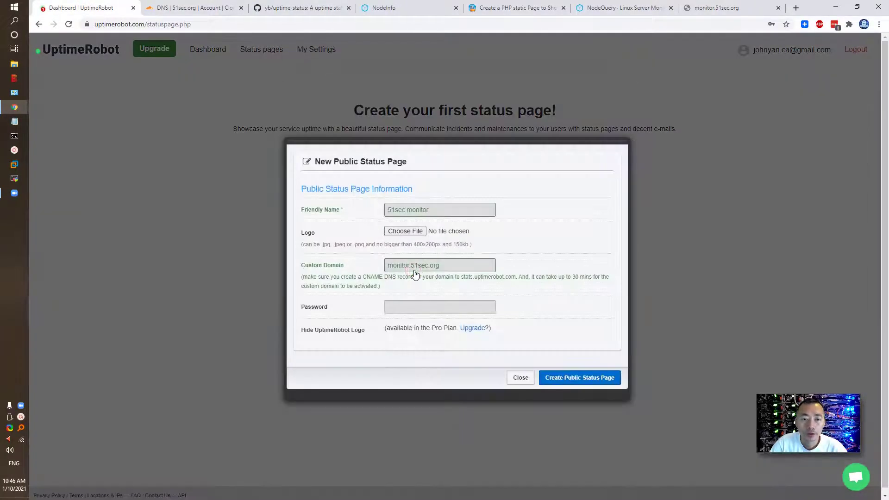
{"action": "left_click", "coordinate": [595, 377]}
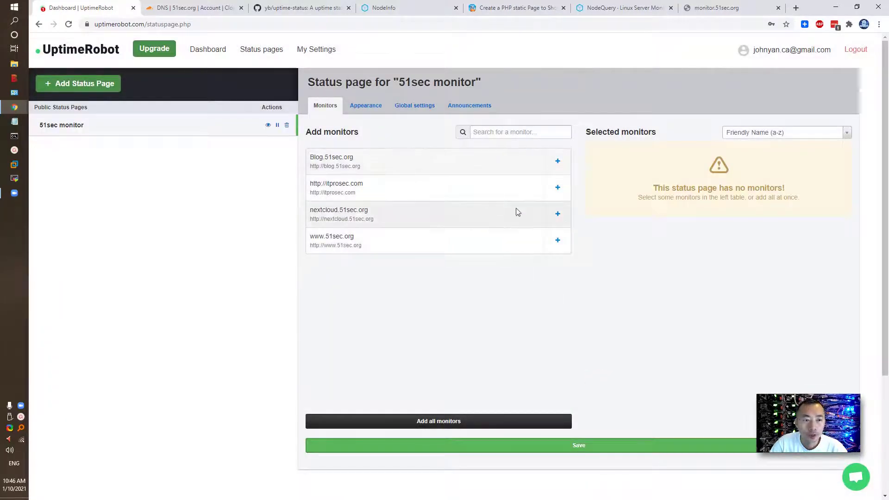
{"action": "left_click", "coordinate": [471, 419]}
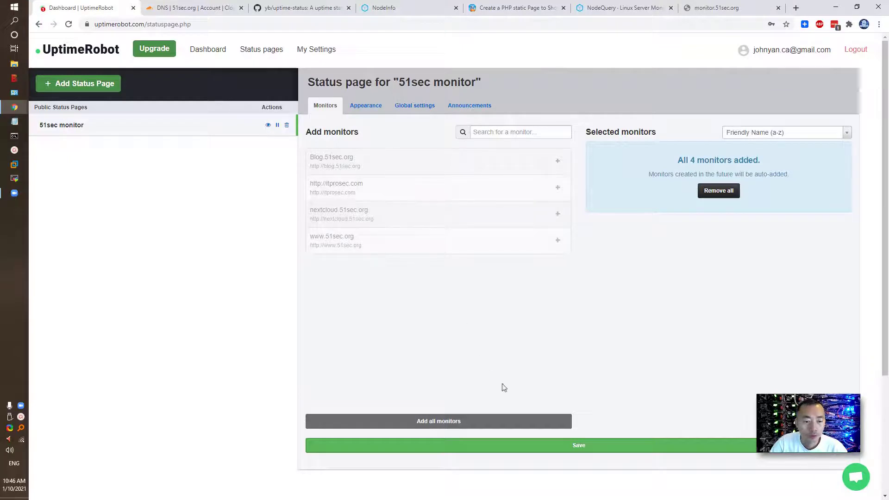
{"action": "left_click", "coordinate": [565, 446]}
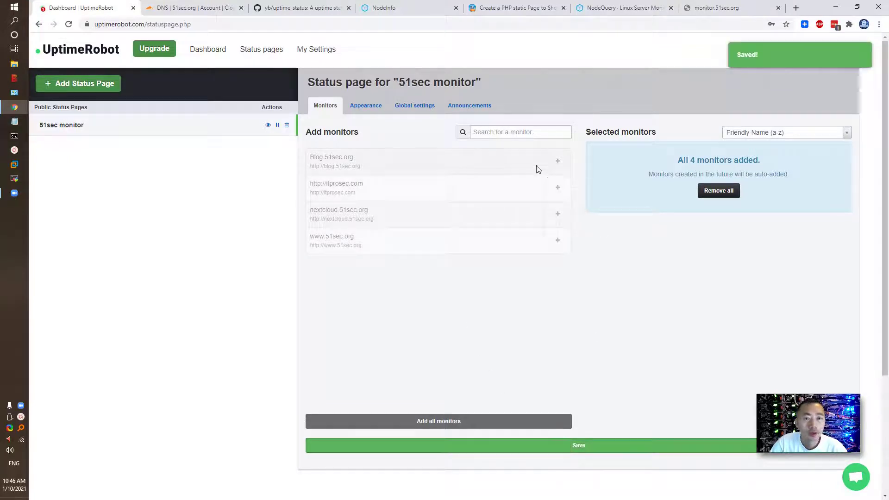
{"action": "left_click", "coordinate": [702, 11]}
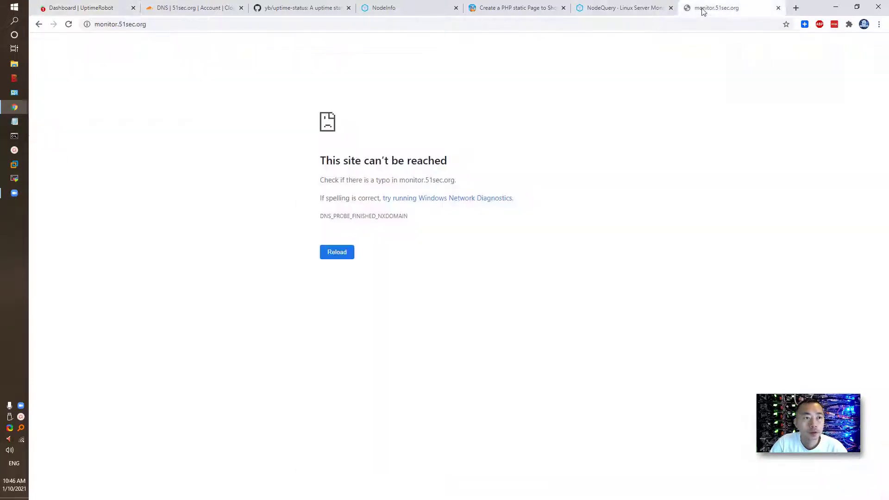
Reload monitor.51sec.org and review the live status page's four services, reporting 'Some systems down'
{"action": "left_click", "coordinate": [68, 24]}
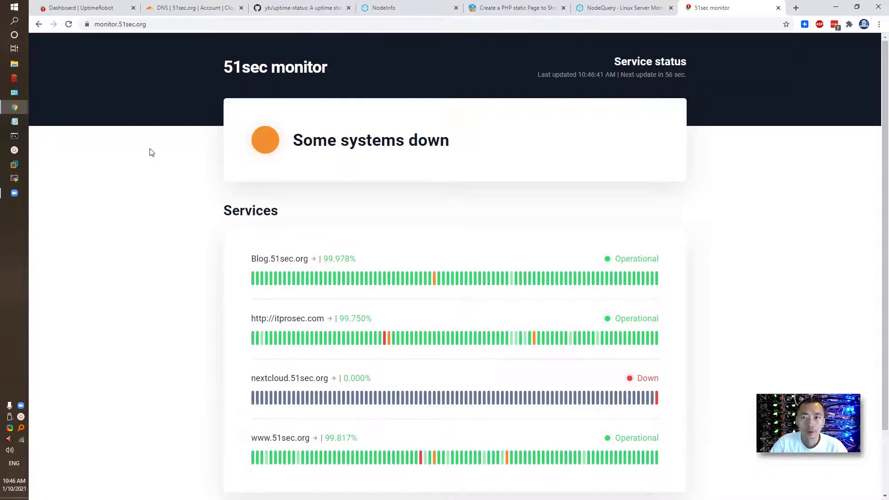
{"action": "scroll", "coordinate": [150, 152], "scroll_direction": "down", "scroll_amount": 1}
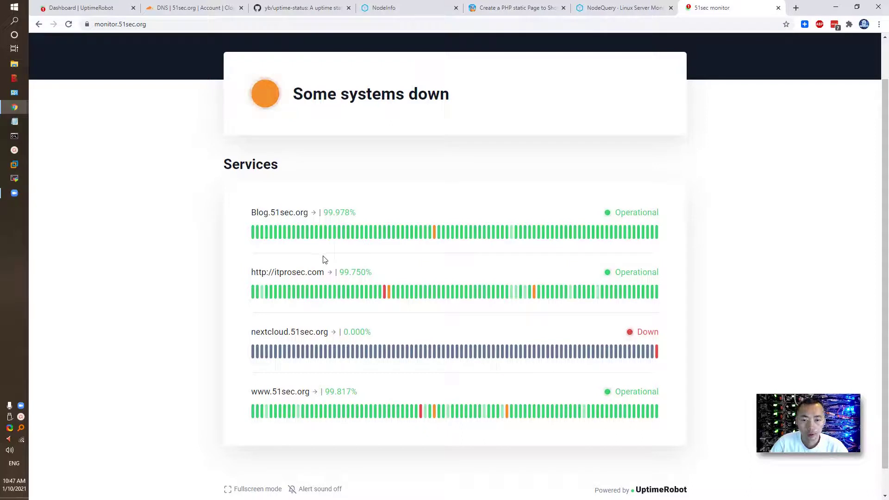
{"action": "scroll", "coordinate": [324, 259], "scroll_direction": "down", "scroll_amount": 1}
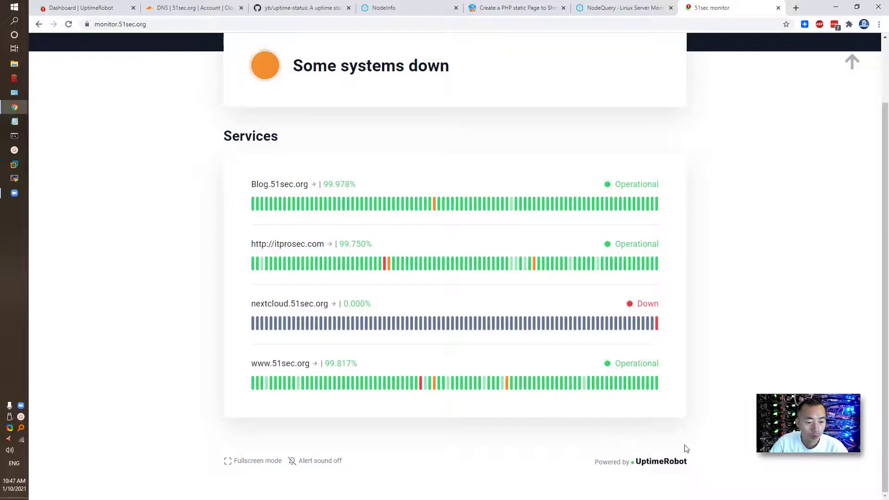
{"action": "scroll", "coordinate": [545, 434], "scroll_direction": "up", "scroll_amount": 1}
{"action": "scroll", "coordinate": [546, 436], "scroll_direction": "up", "scroll_amount": 1}
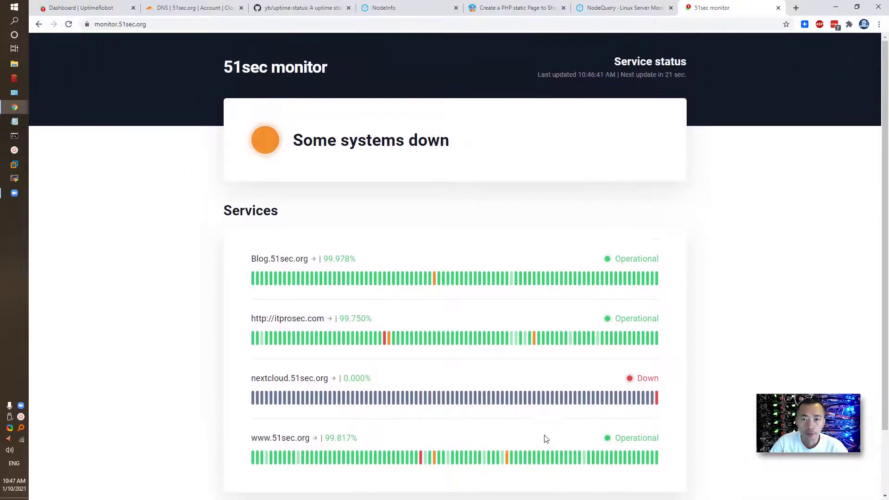
{"action": "scroll", "coordinate": [530, 443], "scroll_direction": "down", "scroll_amount": 1}
{"action": "scroll", "coordinate": [531, 443], "scroll_direction": "down", "scroll_amount": 1}
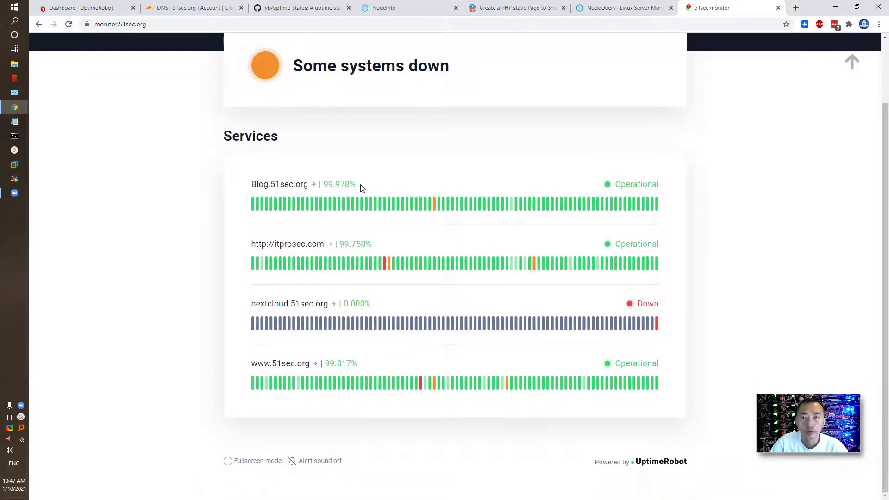
{"action": "left_click", "coordinate": [300, 7]}
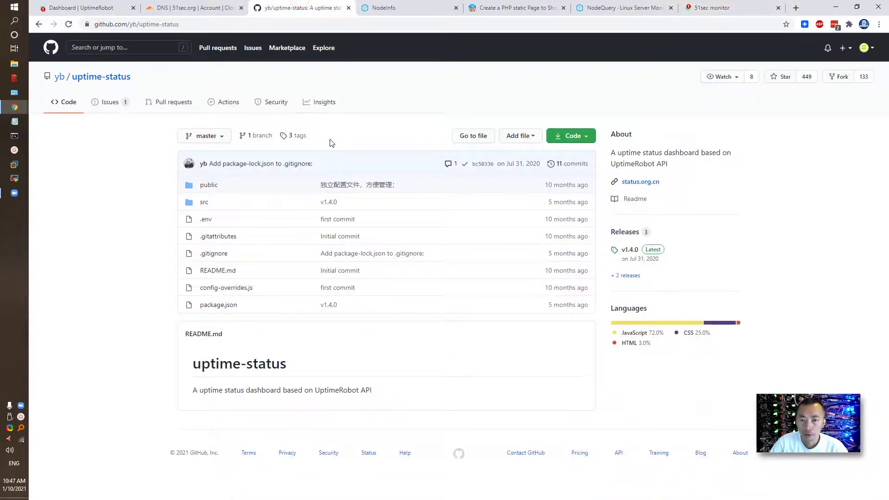